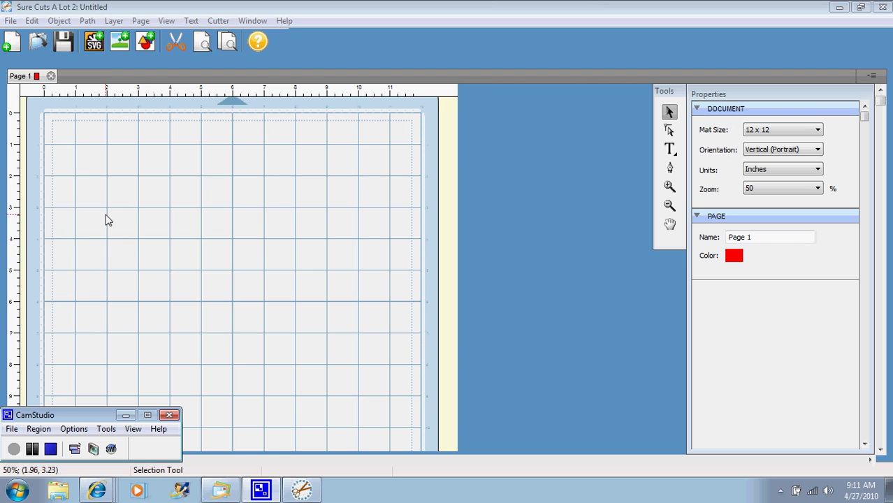
- Start an SVG import and go up the folder tree to the Desktop
left_click(100, 43)
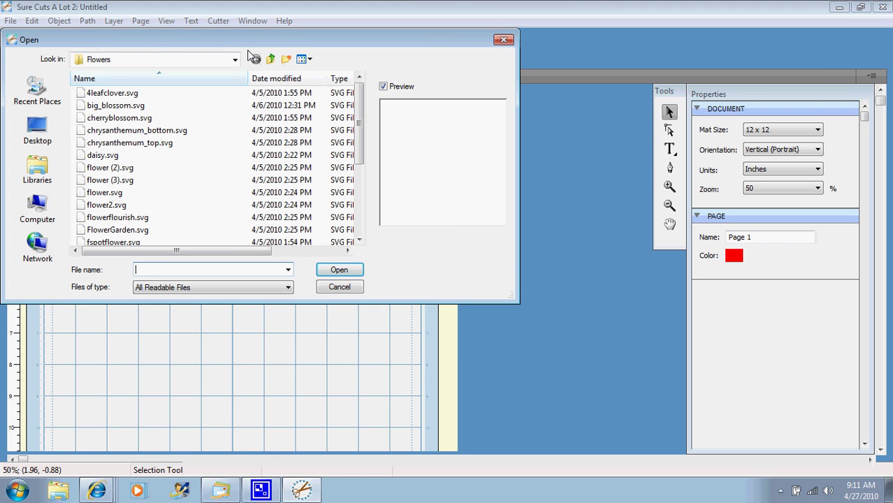
left_click(271, 60)
left_click(272, 62)
left_click(272, 62)
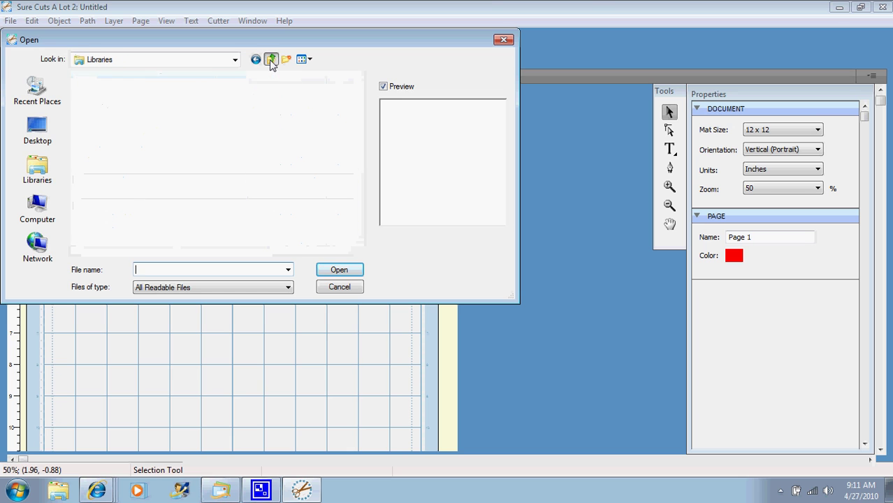
left_click(272, 62)
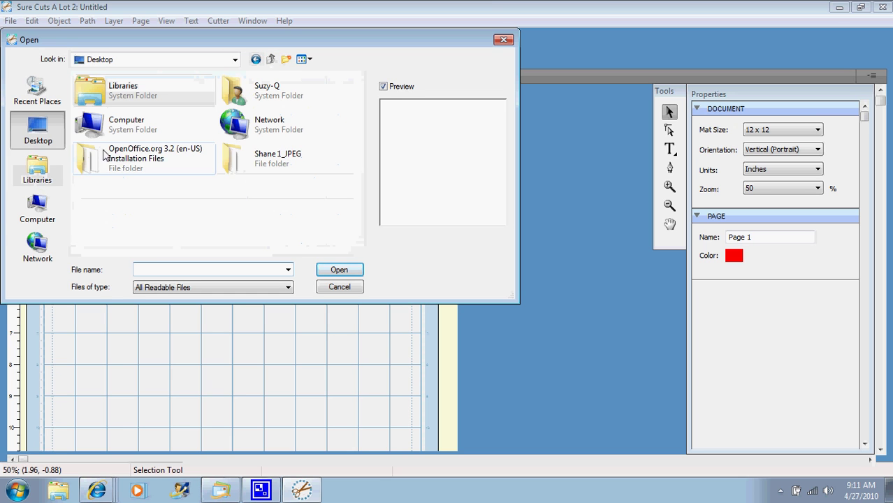
- Browse through Libraries and Documents into the Cricut SVG's folder
double_click(104, 87)
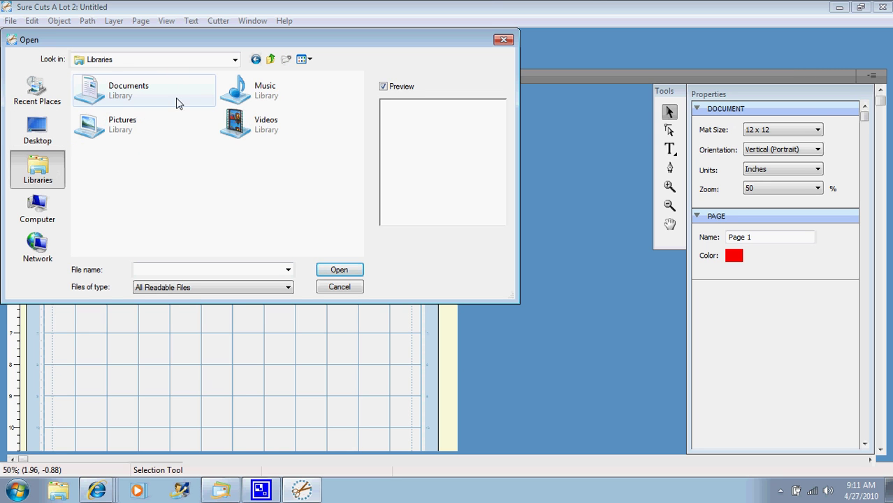
double_click(136, 96)
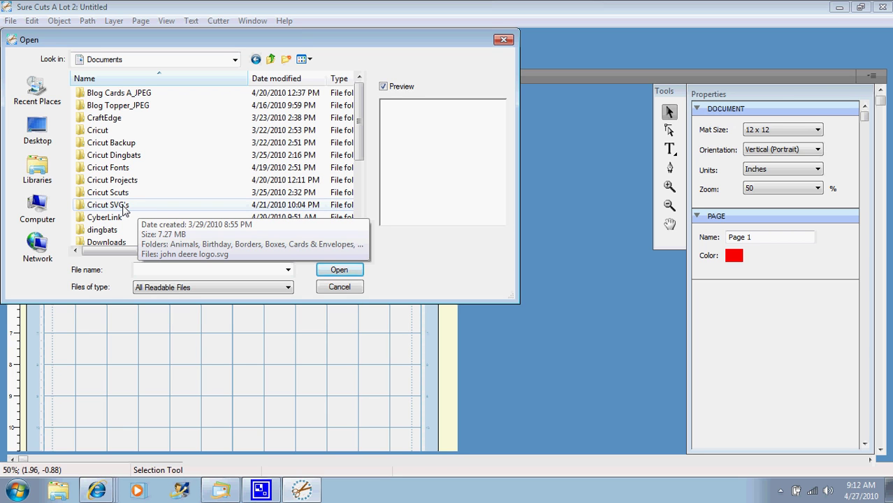
double_click(123, 207)
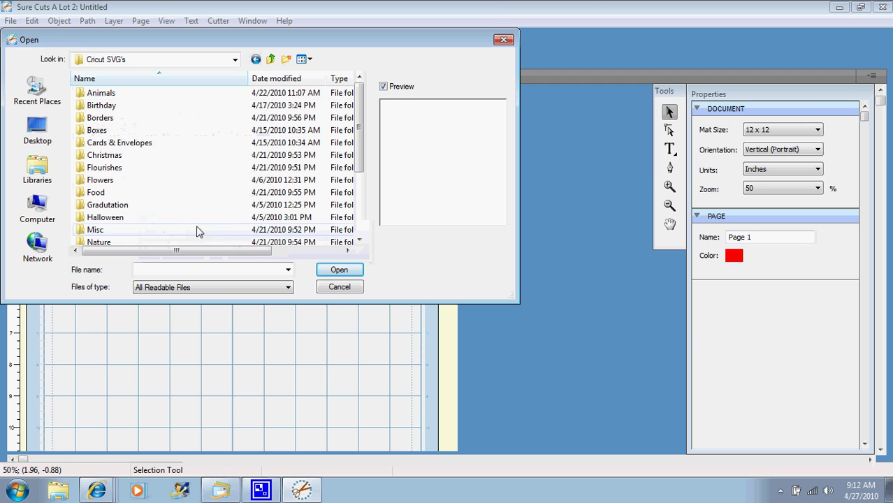
mouse_move(361, 145)
left_mouse_down()
mouse_move(369, 193)
mouse_move(366, 161)
left_mouse_up()
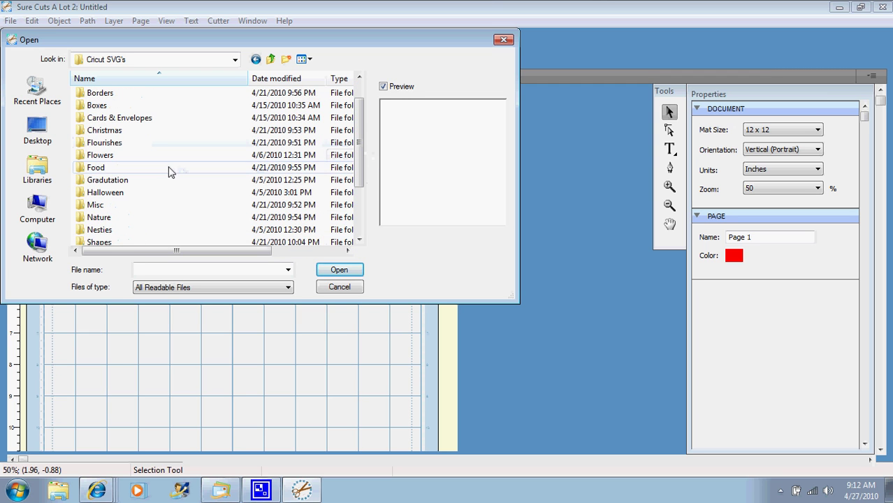
- In the Flowers folder, preview several designs and select cherryblossom.svg (5.4 x 5.3 in)
double_click(96, 156)
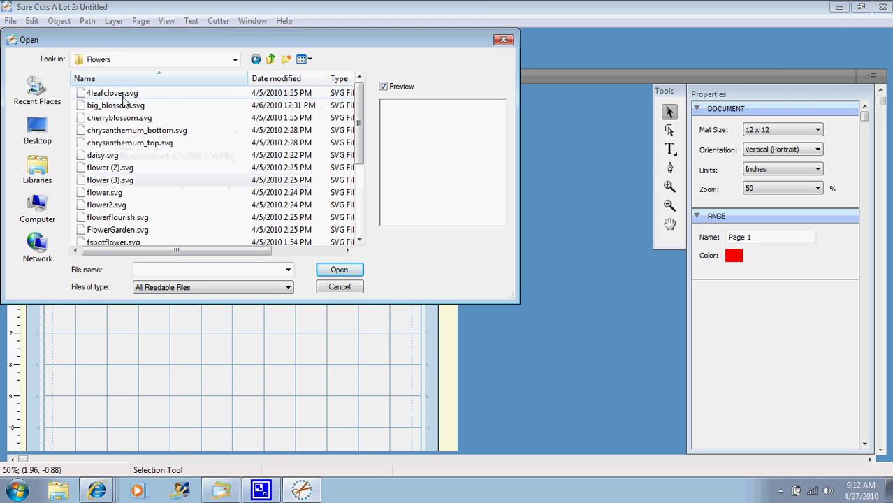
left_click(122, 96)
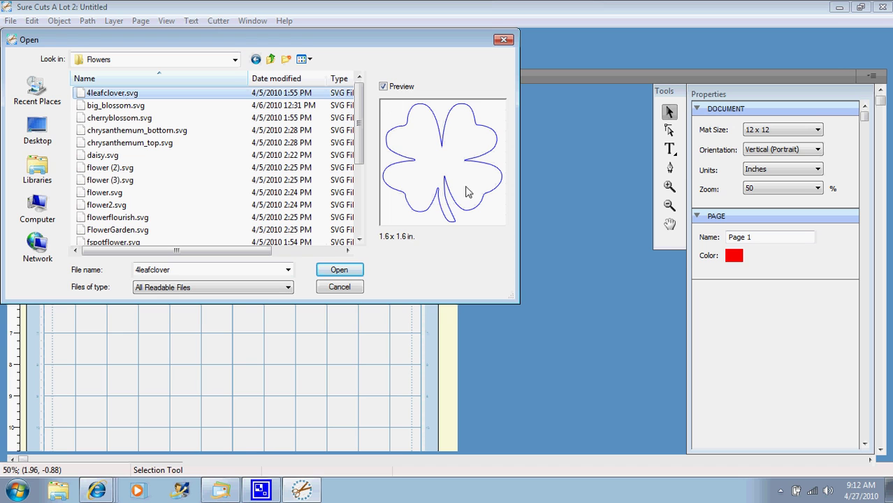
left_click(383, 87)
left_click(384, 87)
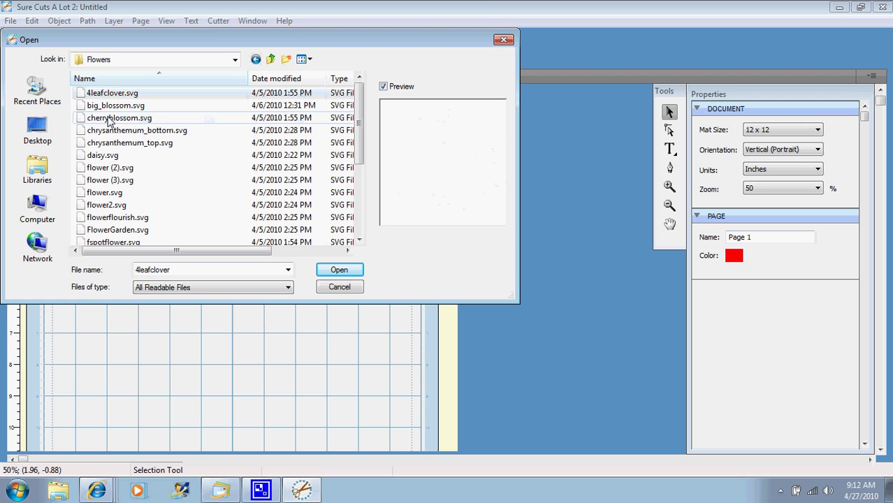
left_click(119, 118)
left_click(117, 107)
left_click(117, 119)
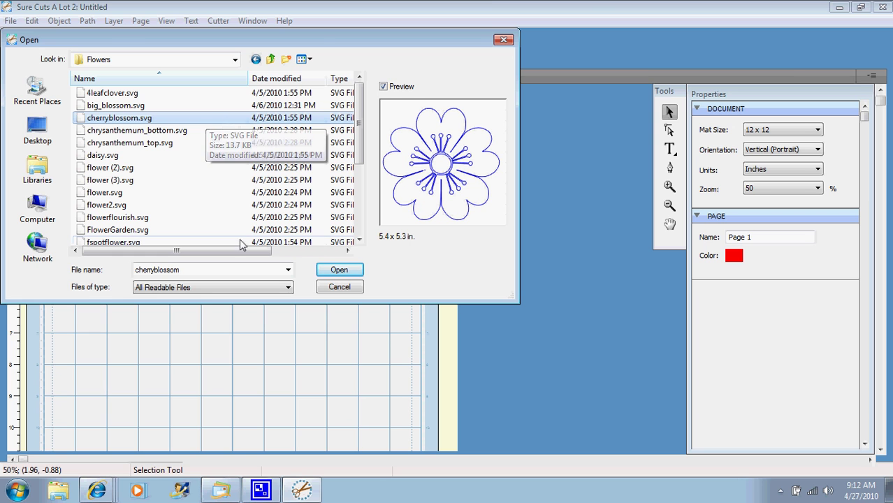
- Import the cherry blossom, resize it proportionally to 2.54 x 2.46 in, and place it at X 0.27, Y 0.40
left_click(334, 274)
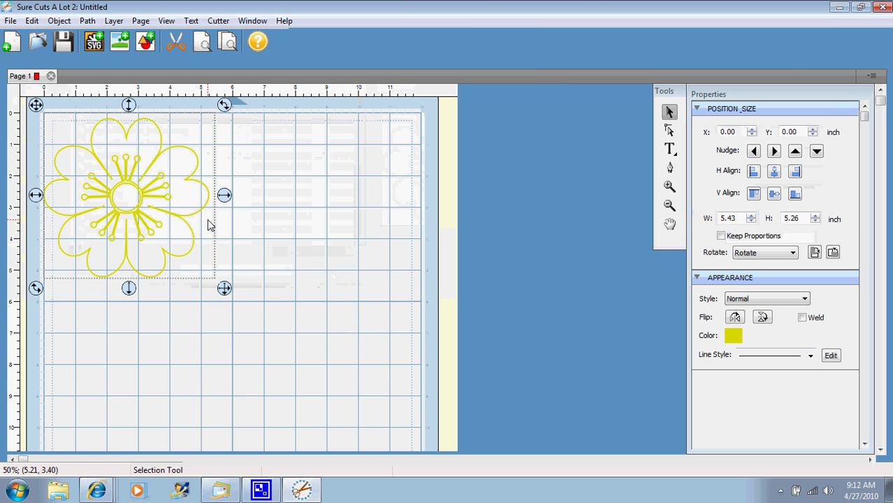
left_click(225, 302)
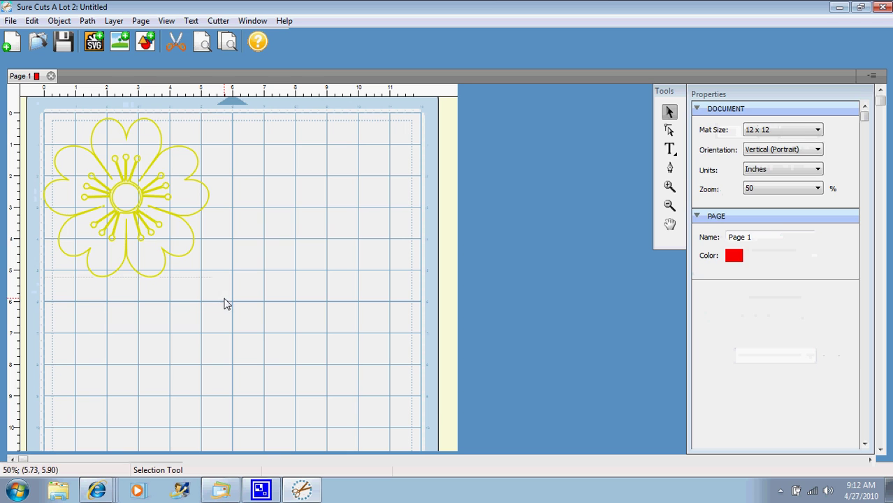
left_click(170, 239)
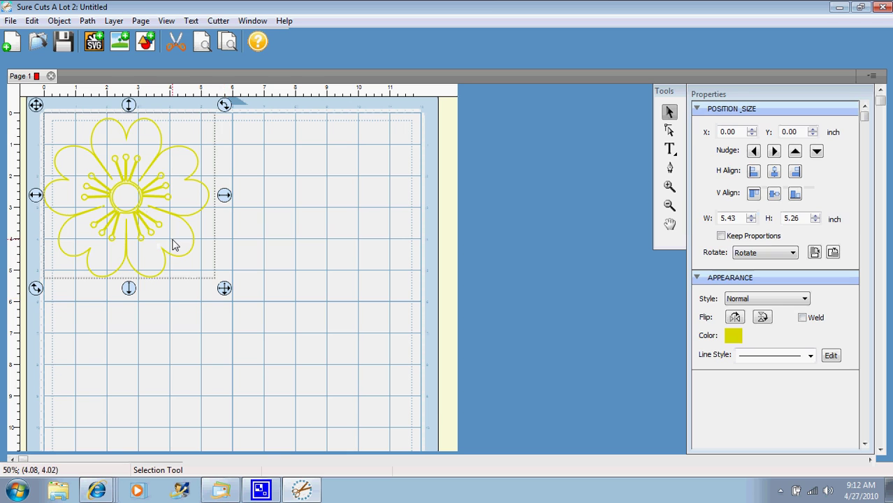
left_click(721, 236)
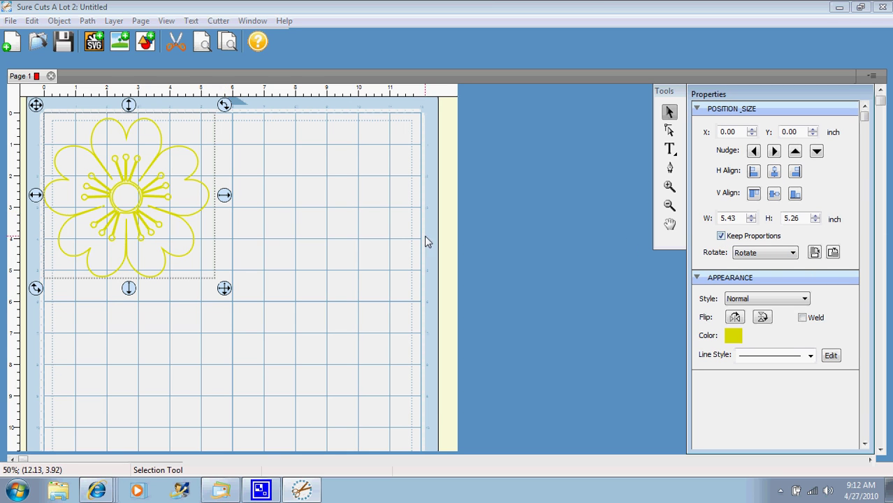
left_click_drag(225, 288, 137, 179)
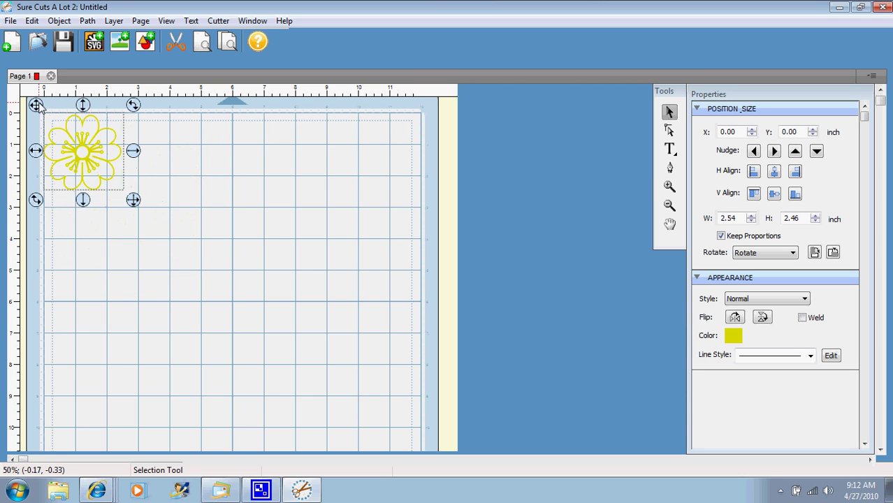
left_click_drag(38, 107, 48, 118)
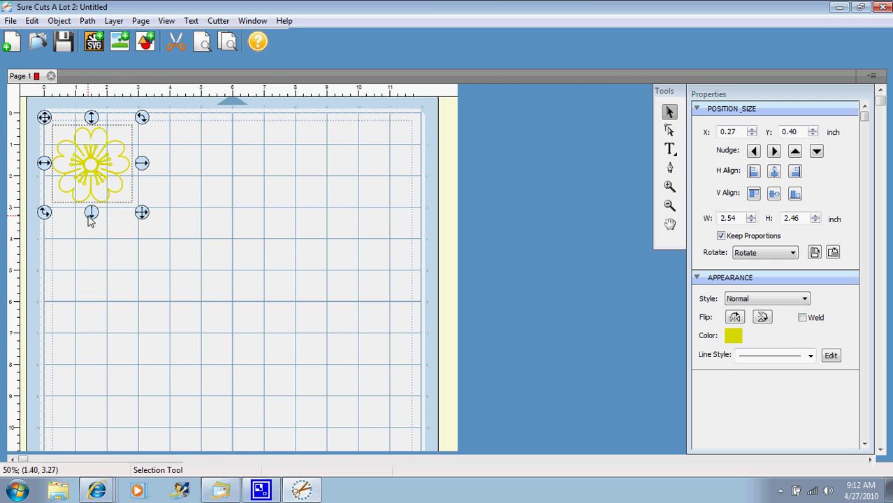
- Copy and paste the cherry blossom, then move the copy right of the original
right_click(81, 167)
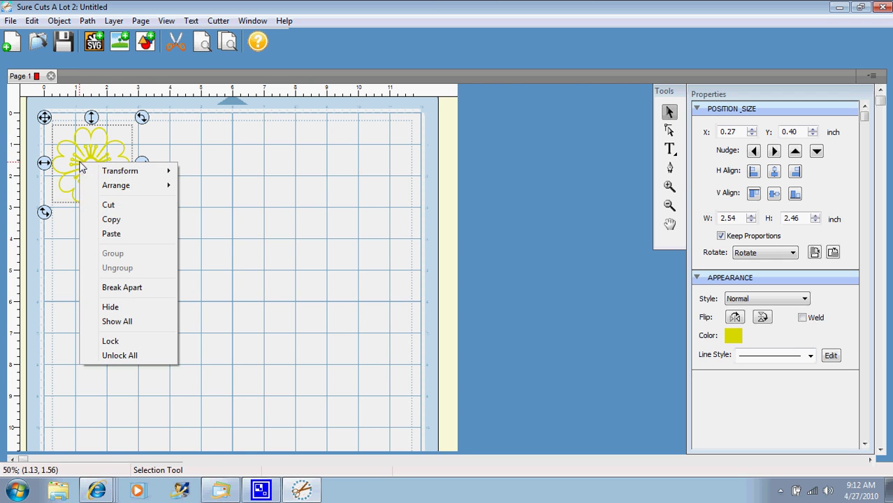
left_click(119, 222)
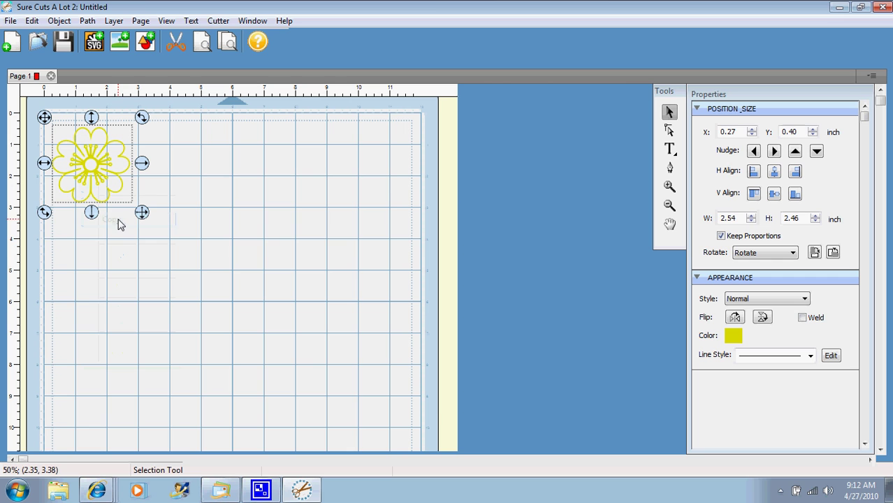
right_click(184, 190)
left_click(212, 257)
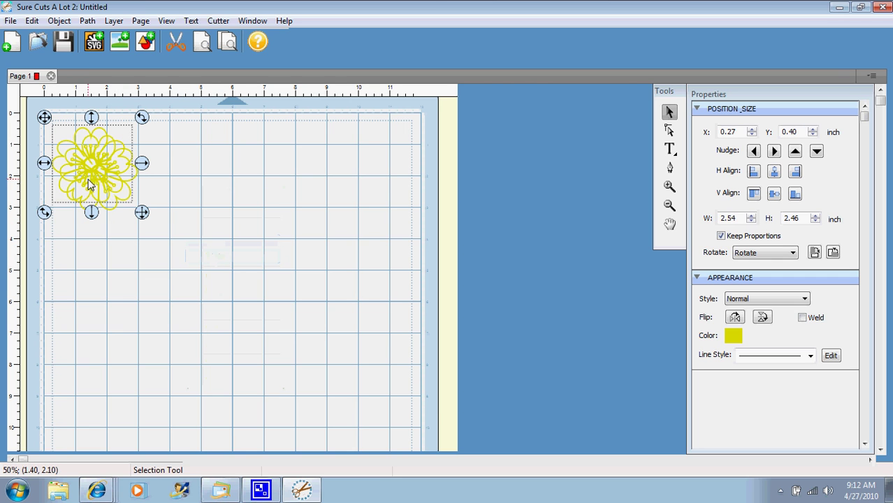
left_click_drag(45, 124, 137, 132)
- Enlarge the second blossom proportionally to 4.15 x 4.01 in and adjust its position
left_click(177, 241)
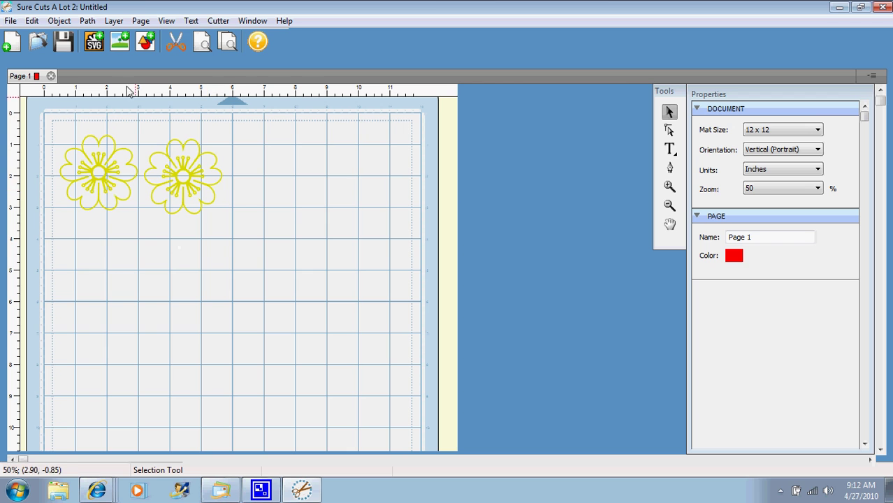
left_click(199, 178)
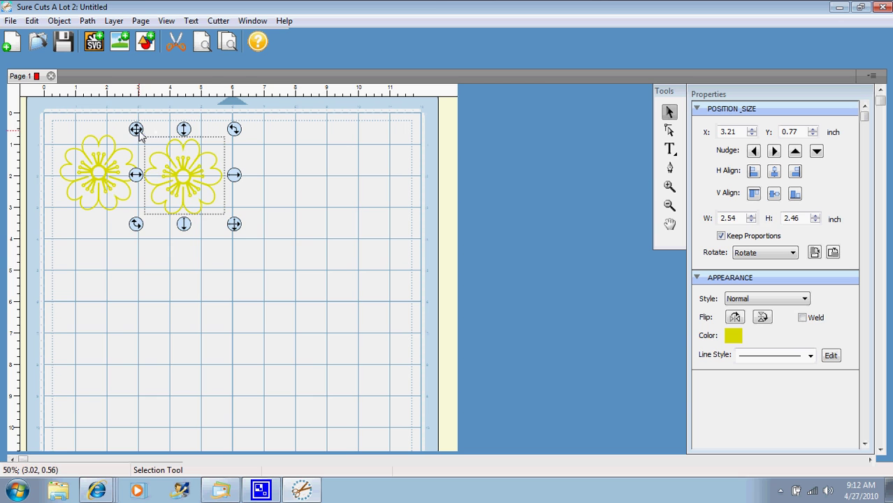
left_click_drag(234, 224, 283, 304)
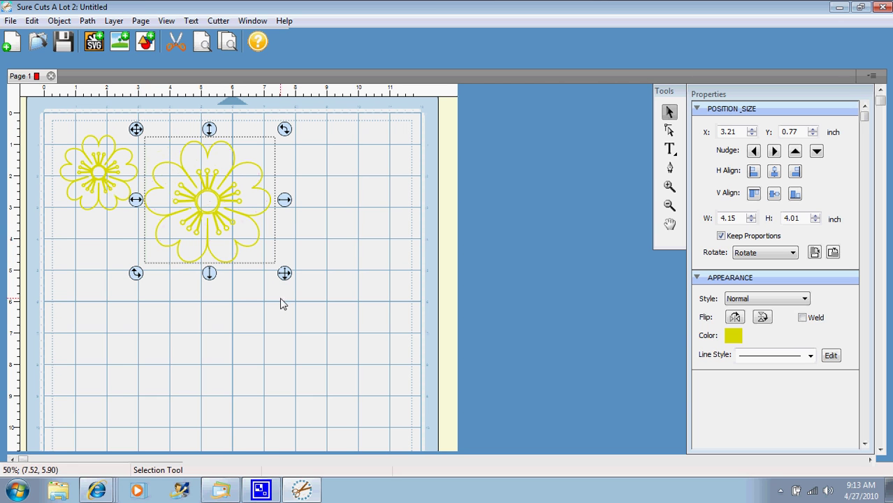
left_click_drag(135, 129, 135, 125)
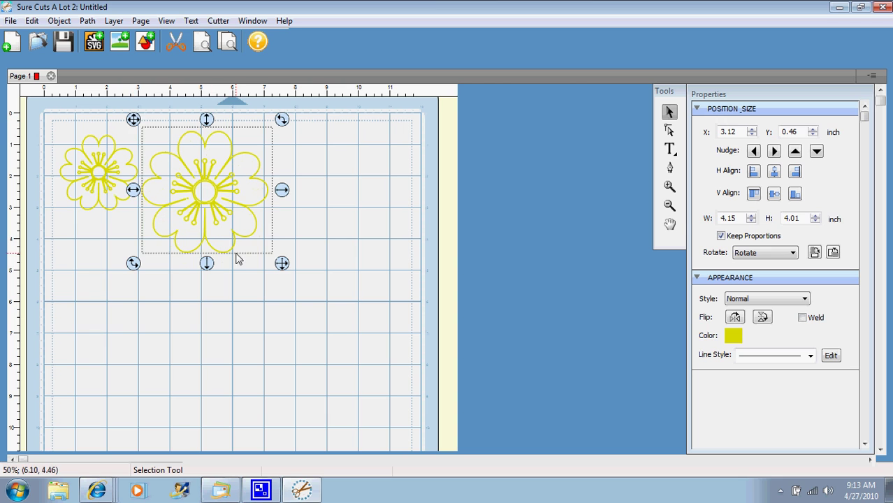
left_click(323, 231)
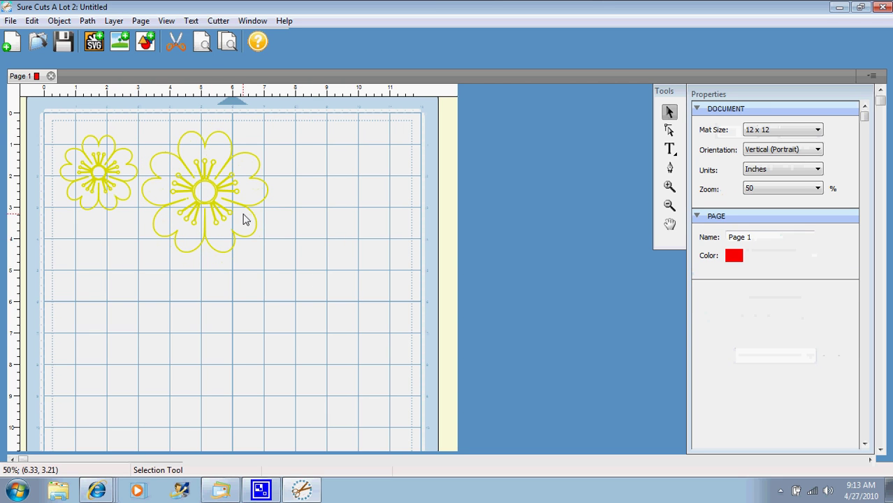
- Import fspotflower.svg onto the mat
left_click(95, 45)
left_click(117, 231)
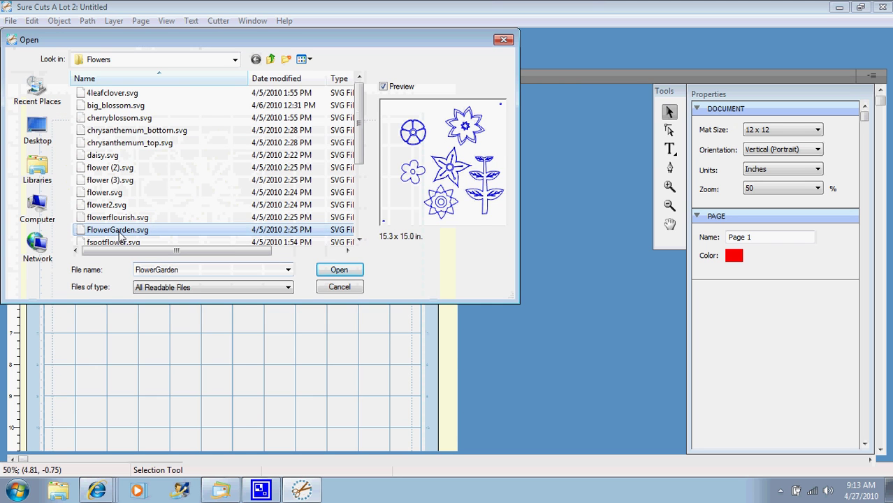
key("Down")
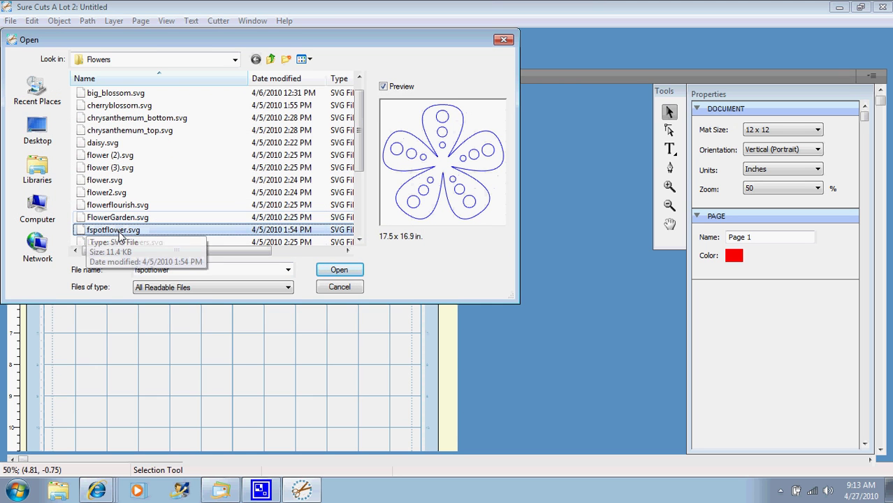
left_click(339, 271)
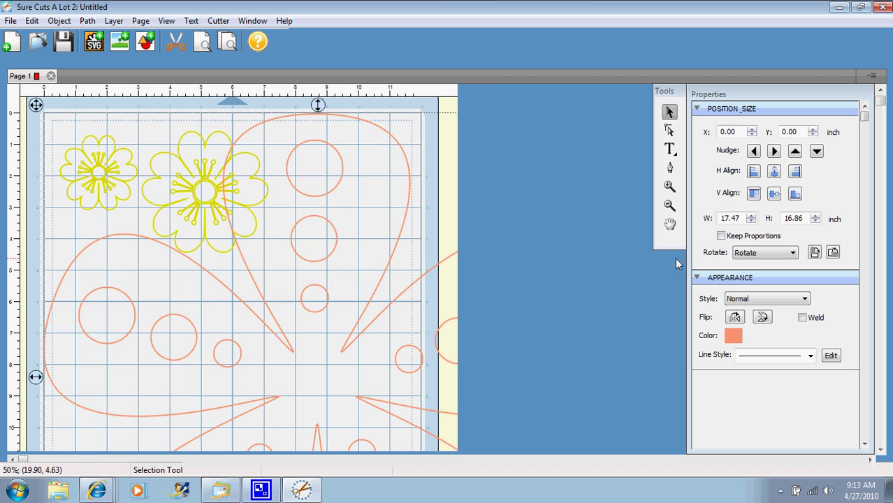
- Set the spotted flower to width 5 proportionally, move it right, shrink to 2.50 x 2.41 in, and rotate slightly
left_click(721, 237)
double_click(731, 218)
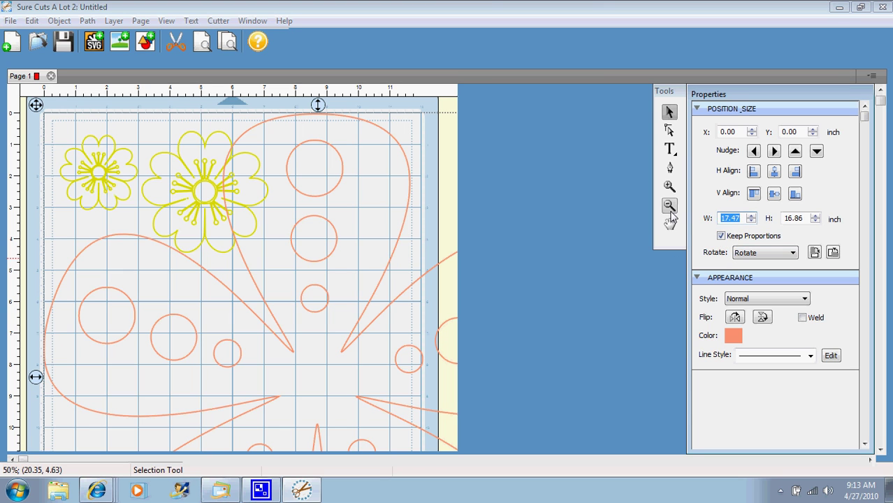
type("5")
key("Return")
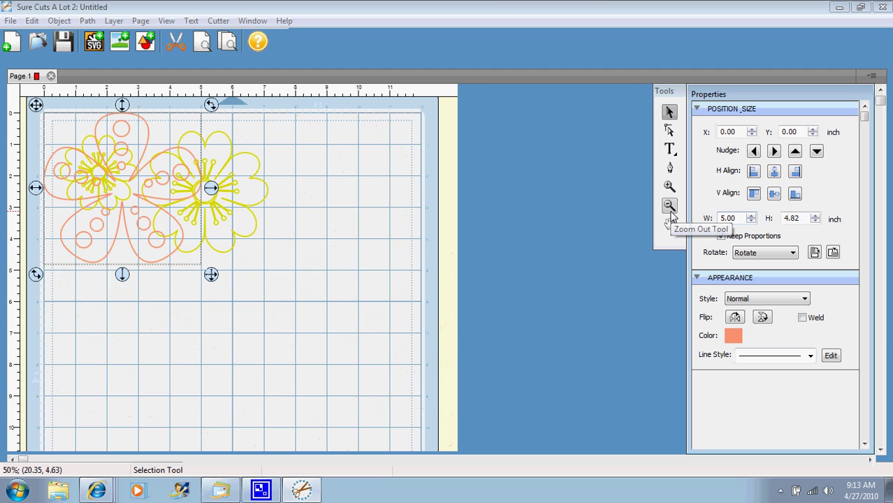
left_click_drag(34, 104, 283, 134)
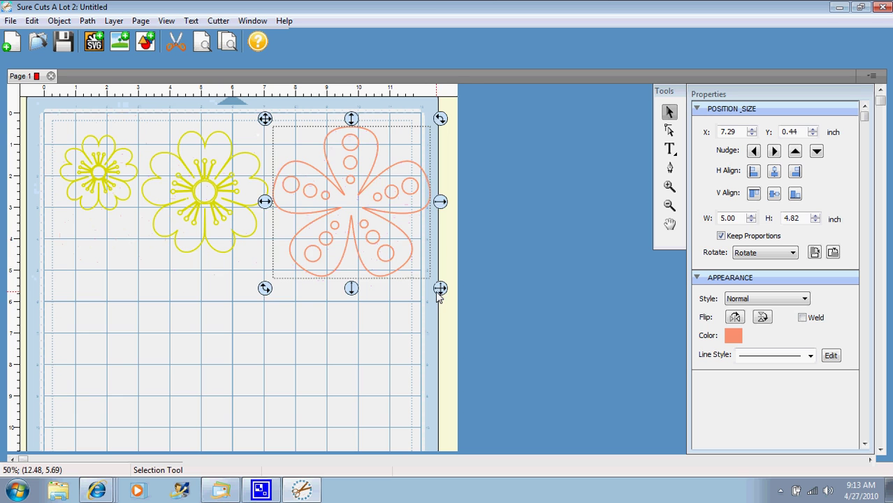
left_click_drag(435, 292, 364, 217)
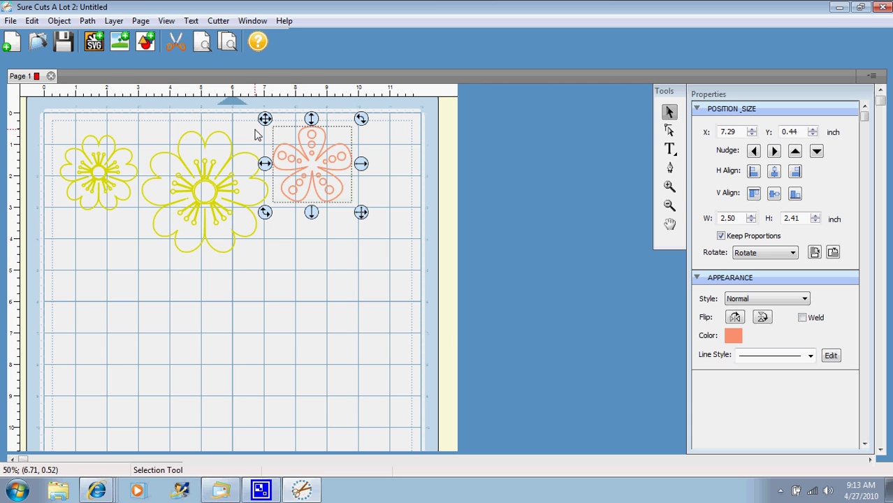
left_click_drag(265, 121, 283, 127)
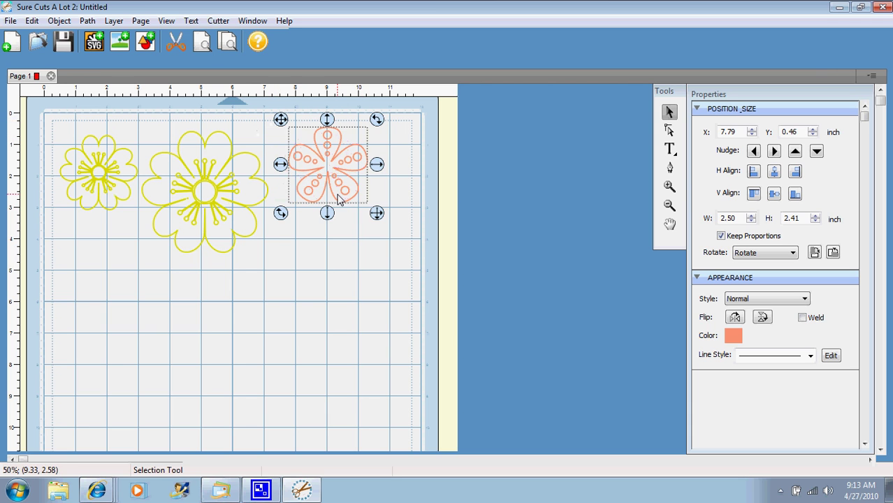
- Import PDC 7 Point Flower 11-1-2009.svg onto the mat
left_click(296, 255)
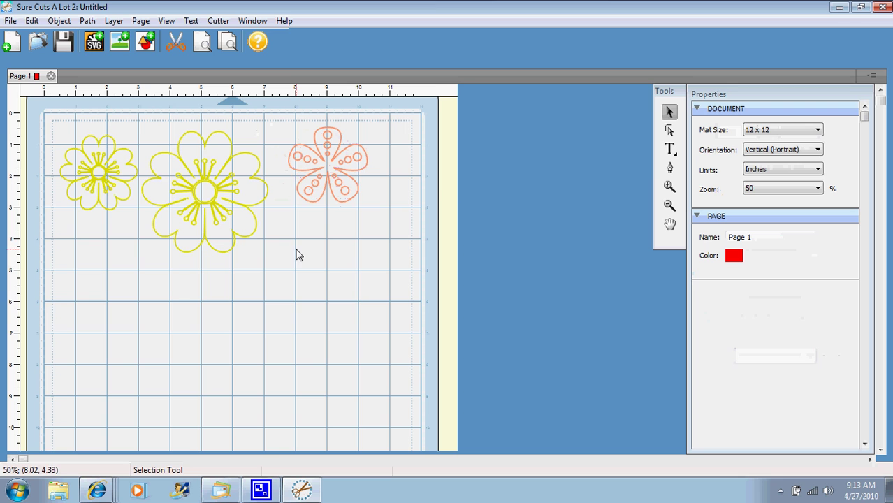
left_click(85, 46)
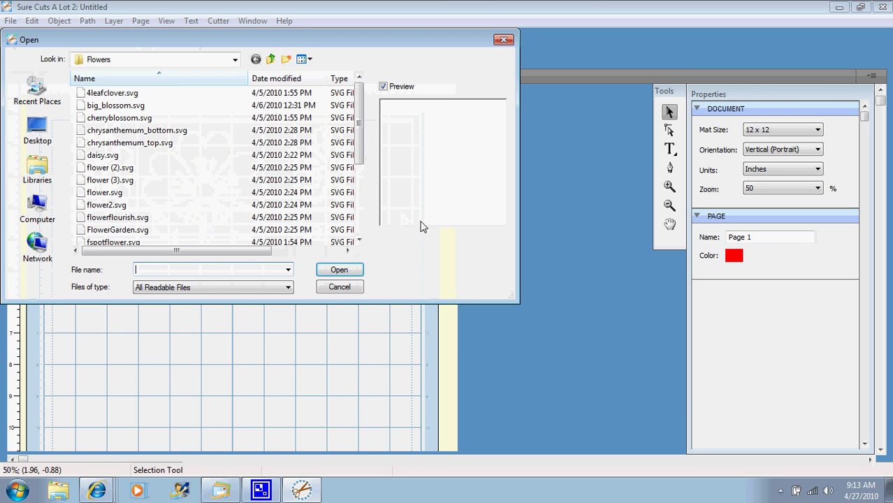
left_click(361, 225)
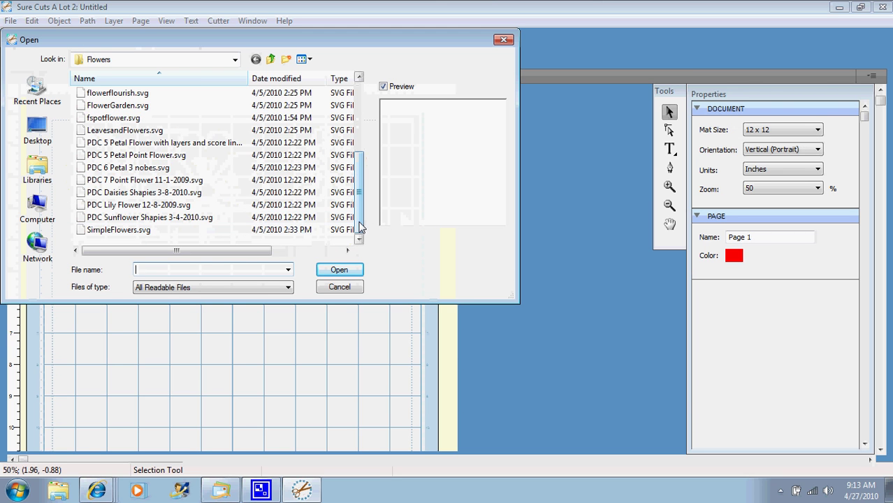
left_click(104, 230)
left_click(118, 218)
left_click(120, 193)
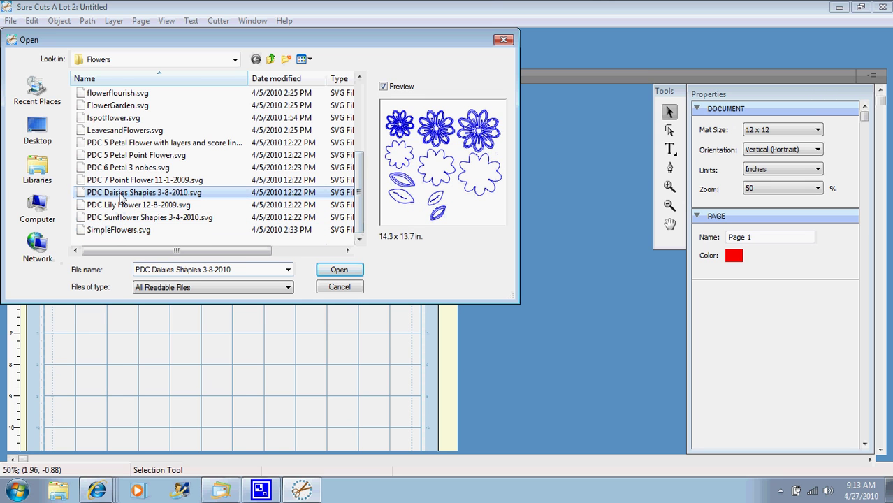
left_click(125, 181)
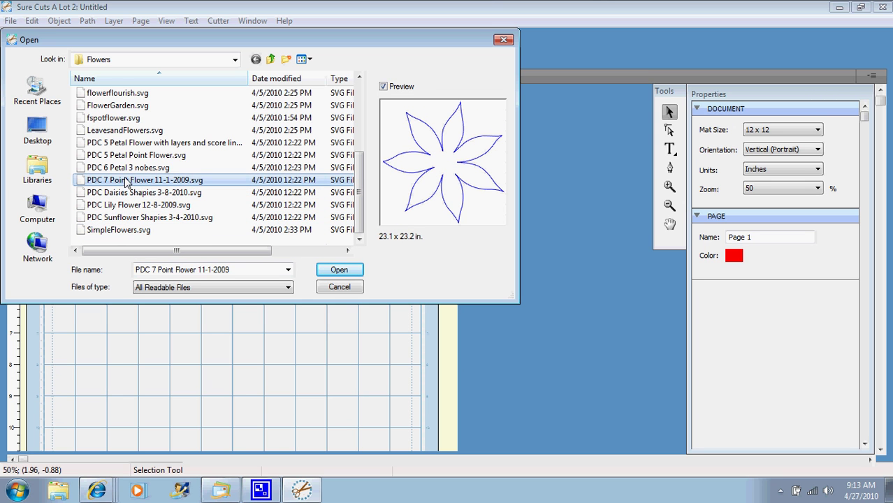
left_click(339, 270)
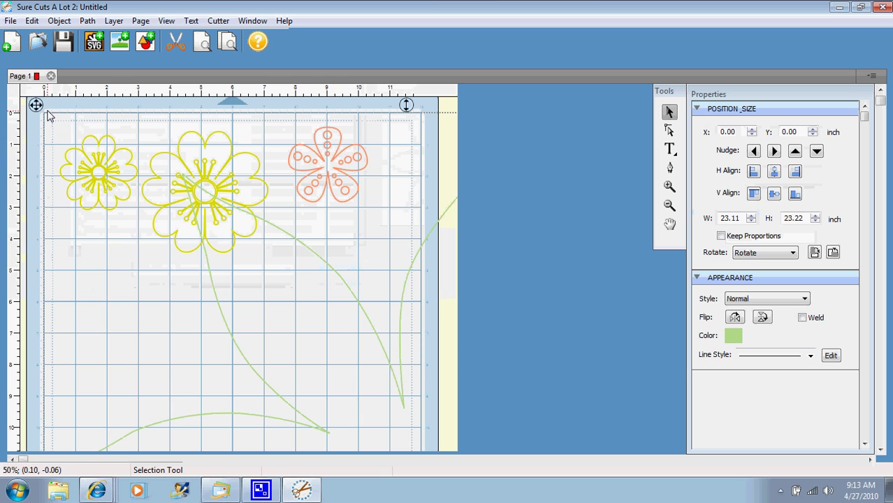
- Resize the seven-point flower proportionally to 5 in wide (5.00 x 5.02 in)
left_click(721, 236)
double_click(734, 219)
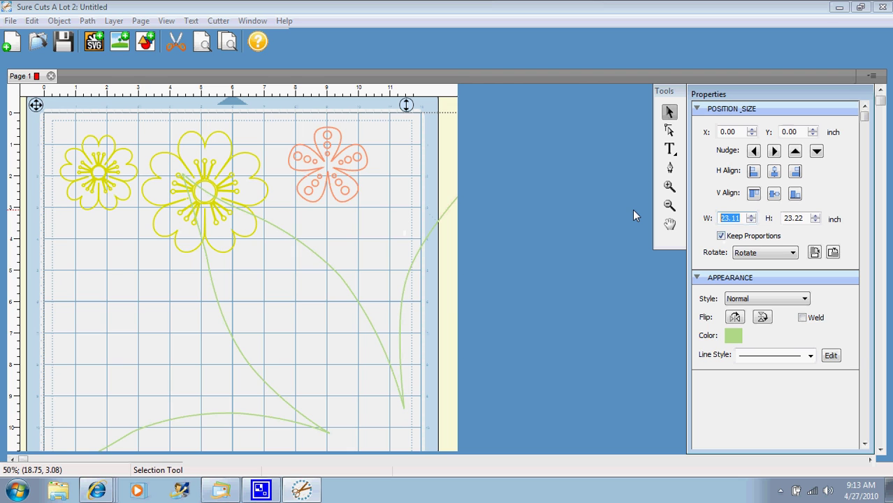
type("5")
key("Return")
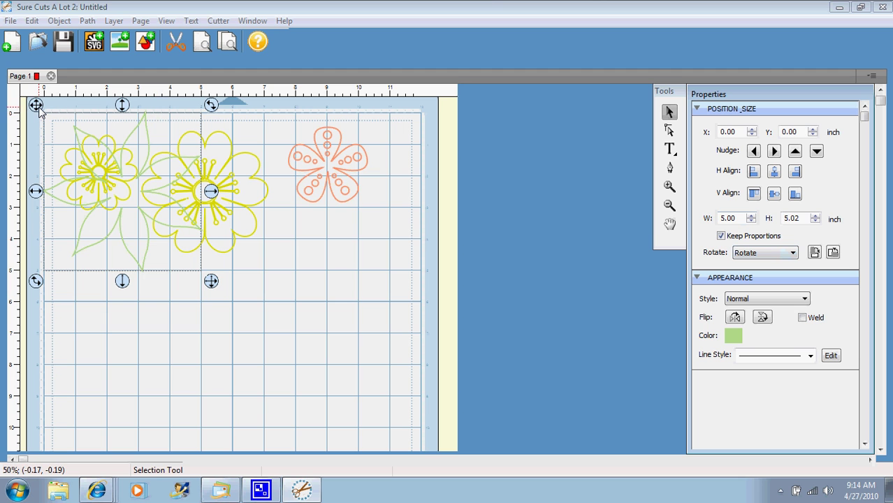
- Move the green flower down the left side and shrink it to about 2.85 in wide
mouse_move(38, 112)
left_mouse_down()
mouse_move(62, 234)
mouse_move(36, 263)
mouse_move(28, 234)
mouse_move(57, 238)
left_mouse_up()
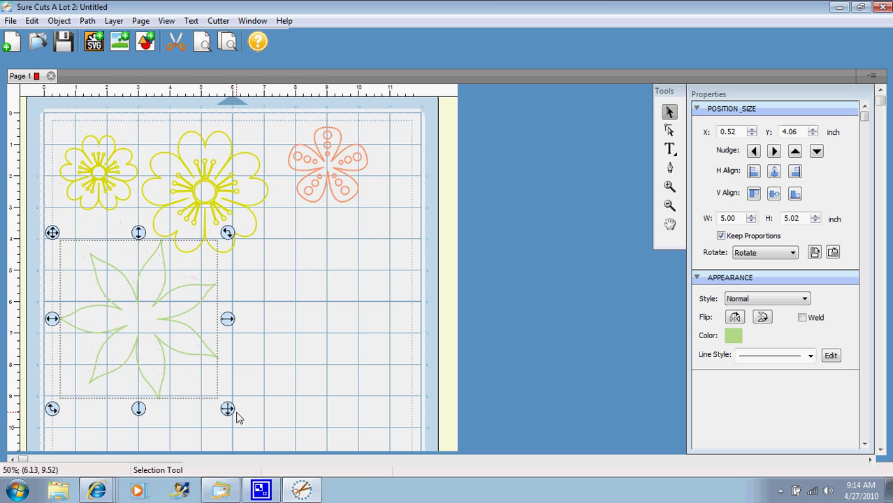
left_click_drag(227, 410, 160, 341)
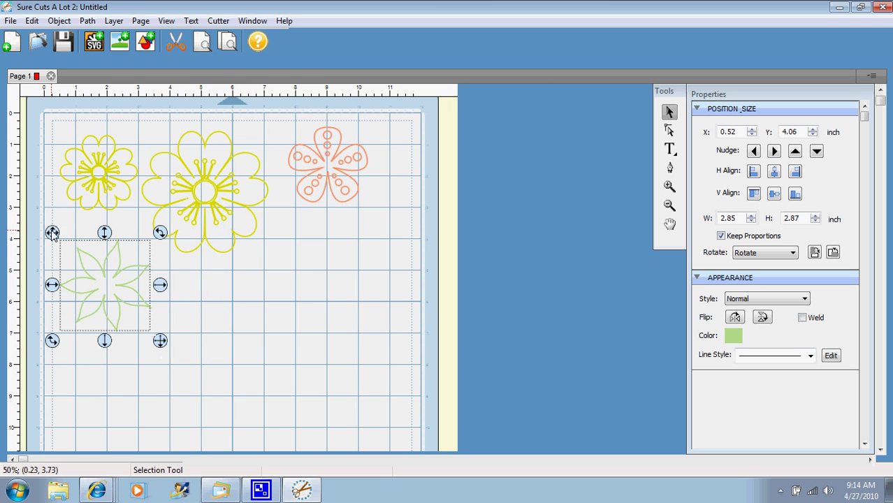
left_click_drag(52, 233, 58, 224)
left_click(228, 303)
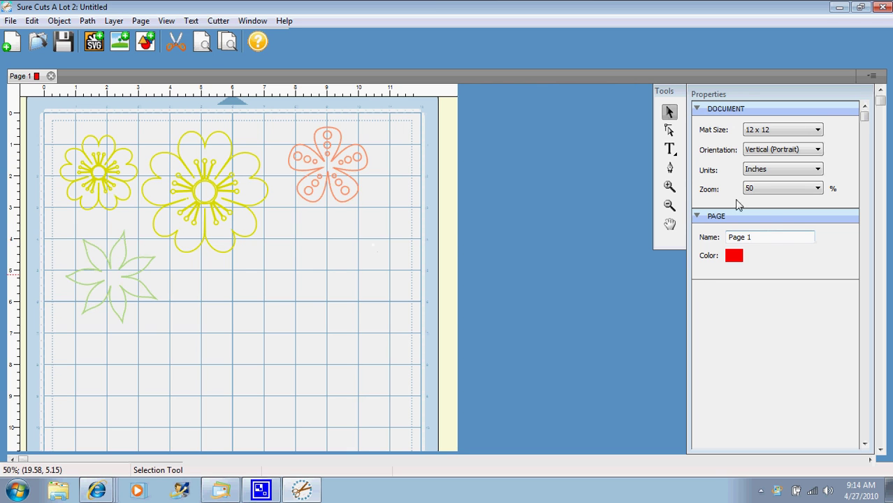
- Add the text 'Sunny Day' with the Text tool and select it
left_click(669, 149)
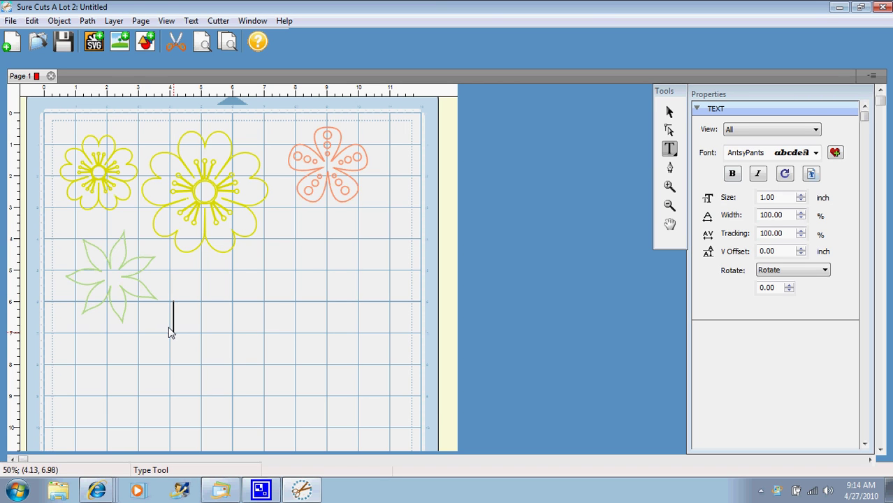
type("unny Day")
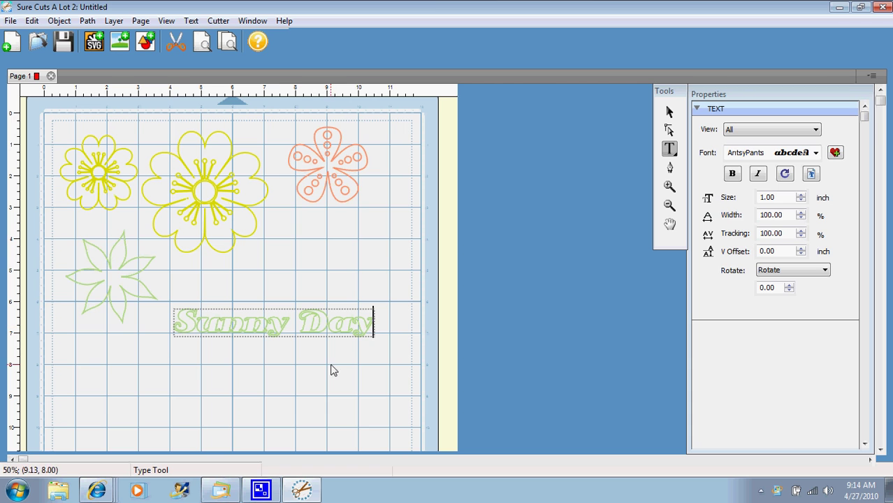
left_click(669, 112)
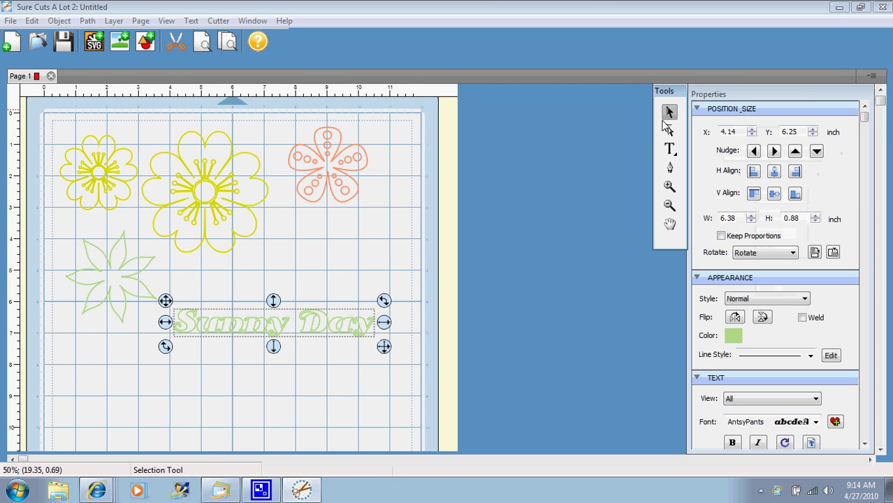
- Enlarge 'Sunny Day' proportionally to 7.81 in wide and position it beside the green flower
left_click(731, 237)
left_click_drag(384, 345, 421, 388)
left_click_drag(165, 300, 160, 255)
left_click(243, 379)
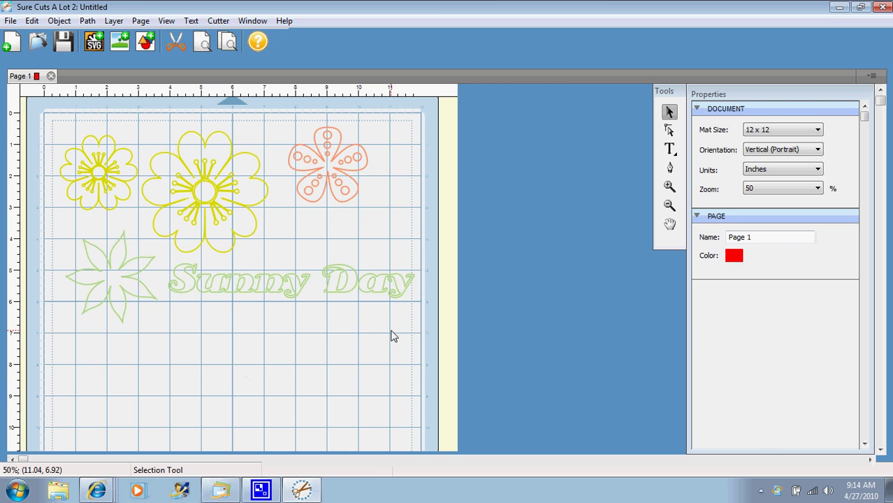
left_click(349, 289)
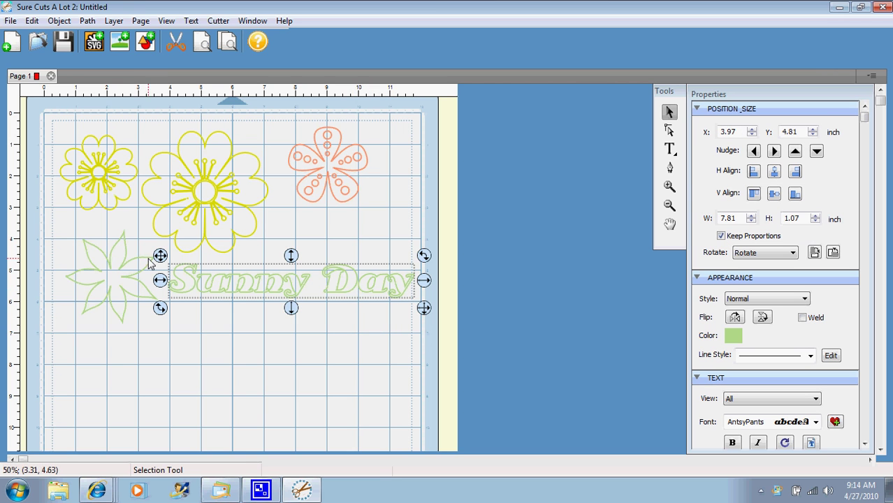
left_click_drag(158, 258, 147, 254)
left_click(290, 367)
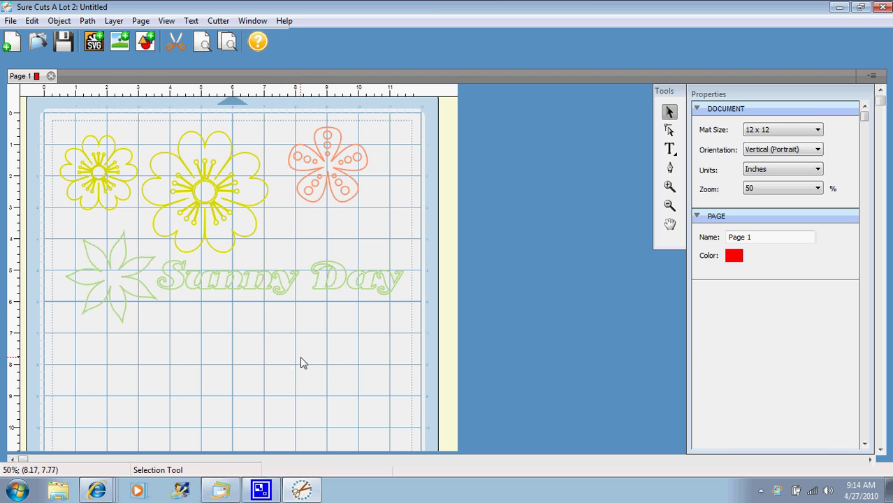